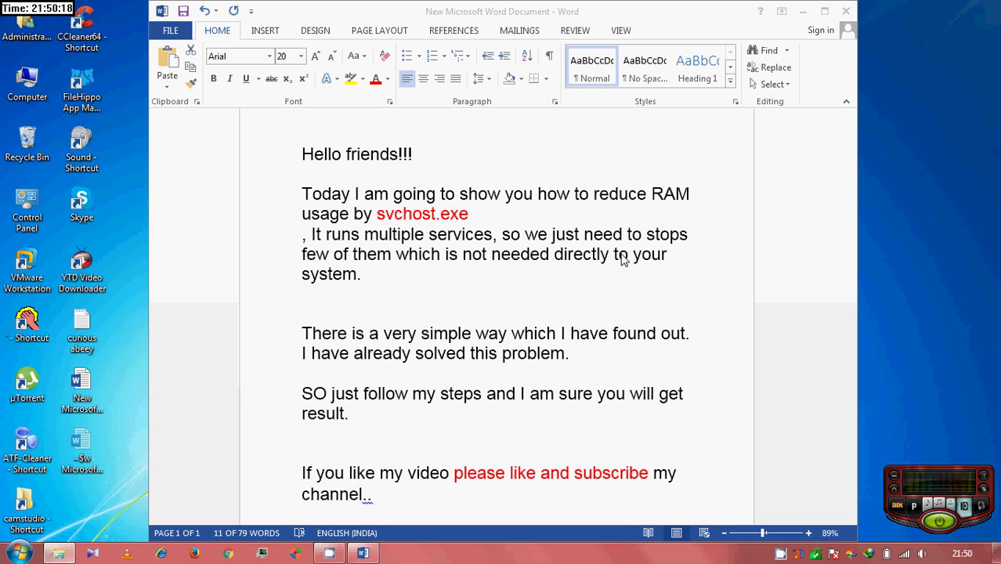
Step: Minimize the Word introduction note so the Windows desktop is visible
left_click(803, 13)
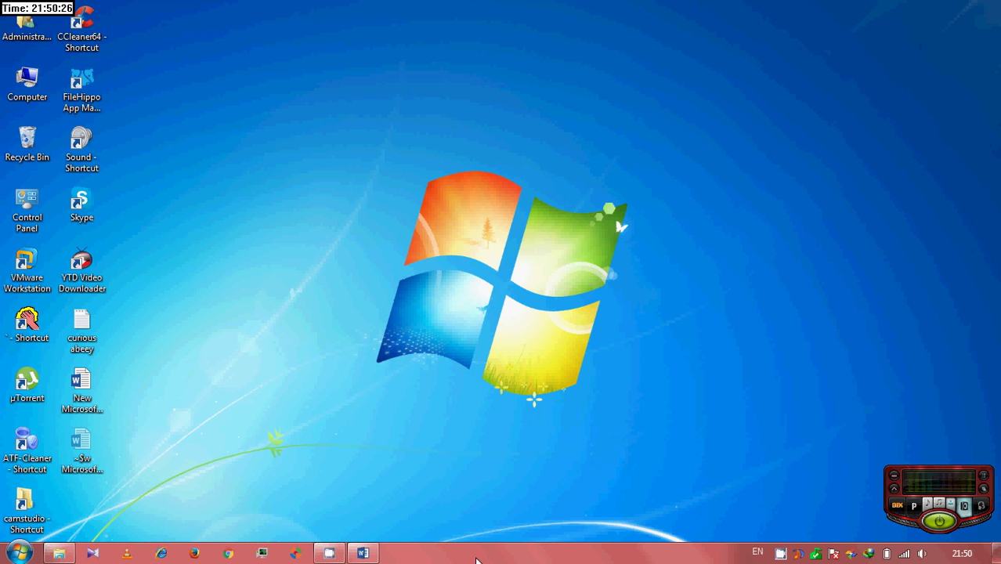
Step: Refresh the desktop, then run services.msc from the Run box
right_click(393, 316)
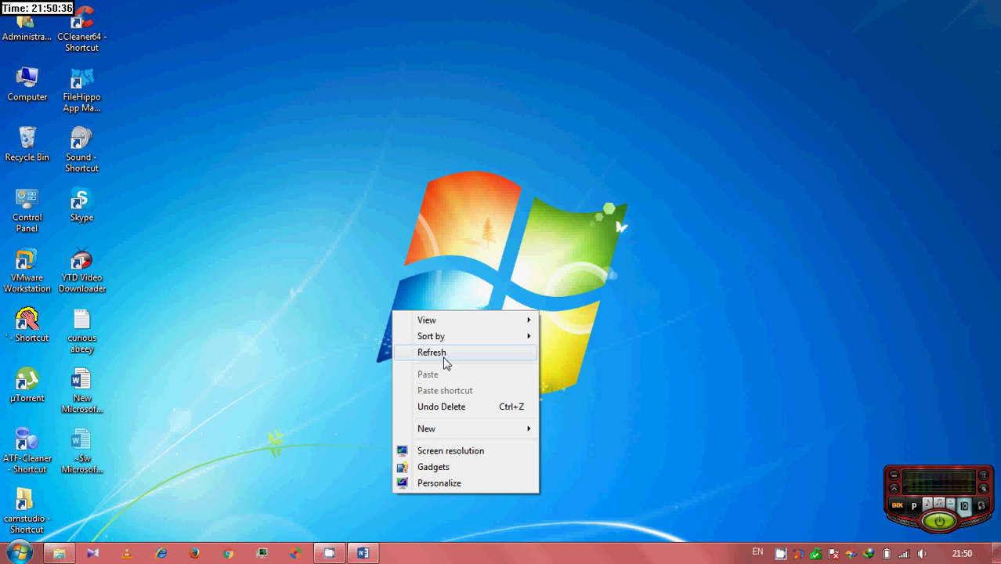
left_click(444, 358)
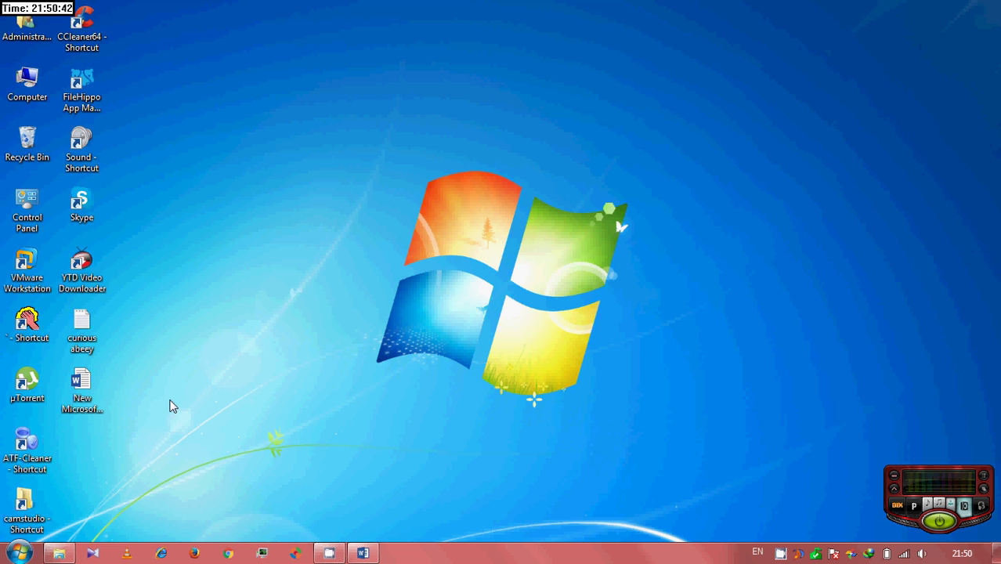
key("super+r")
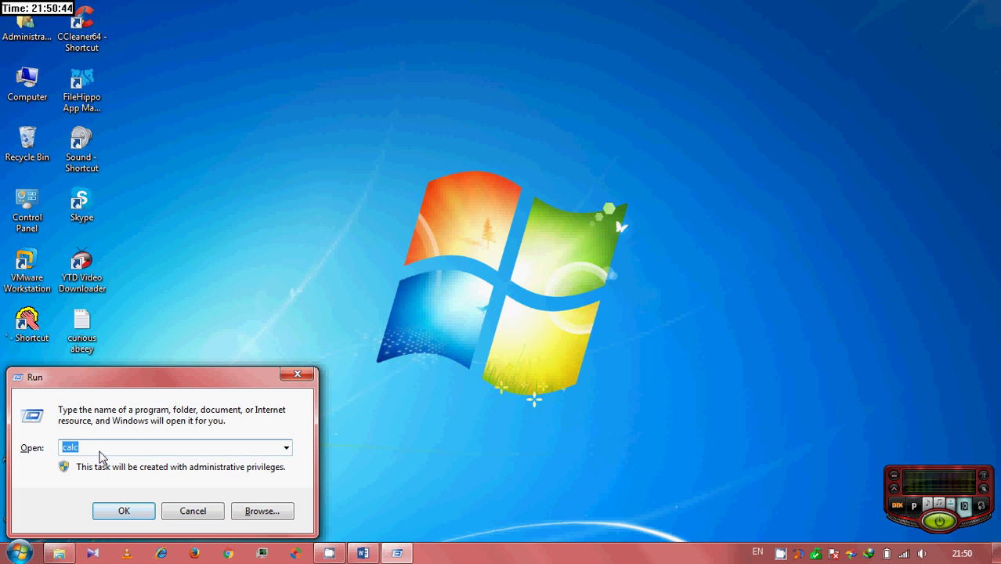
type("se")
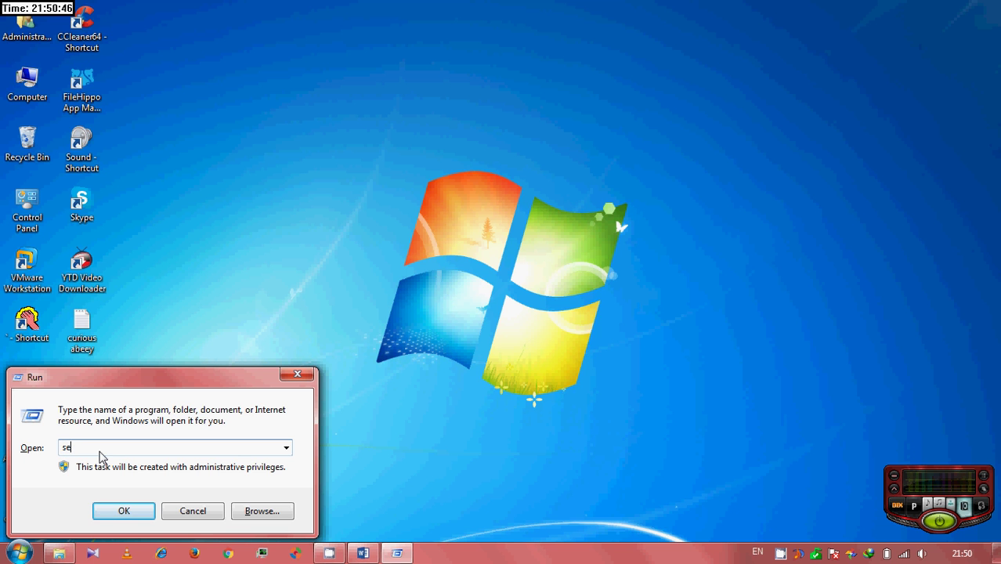
type("rvices.")
type("ms")
type("c")
key("Return")
key("Return")
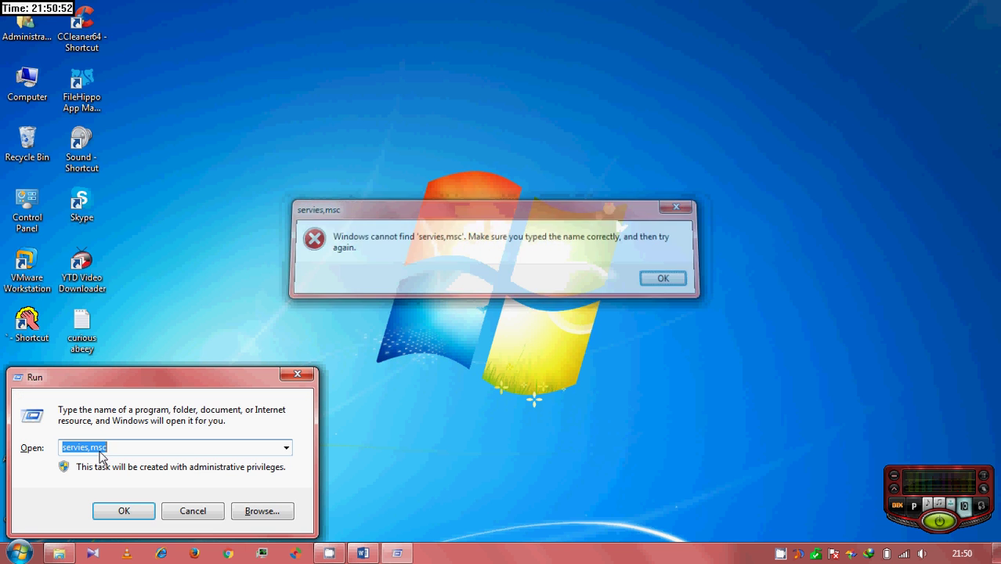
Step: Fix the misspelled services.msc command and maximize the resulting Services console
left_click(91, 448)
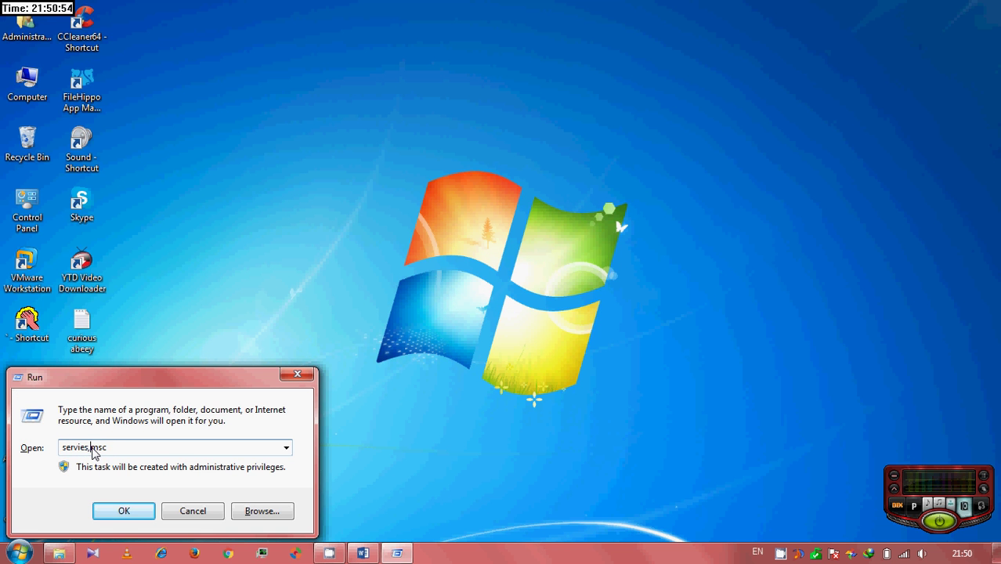
key("Return")
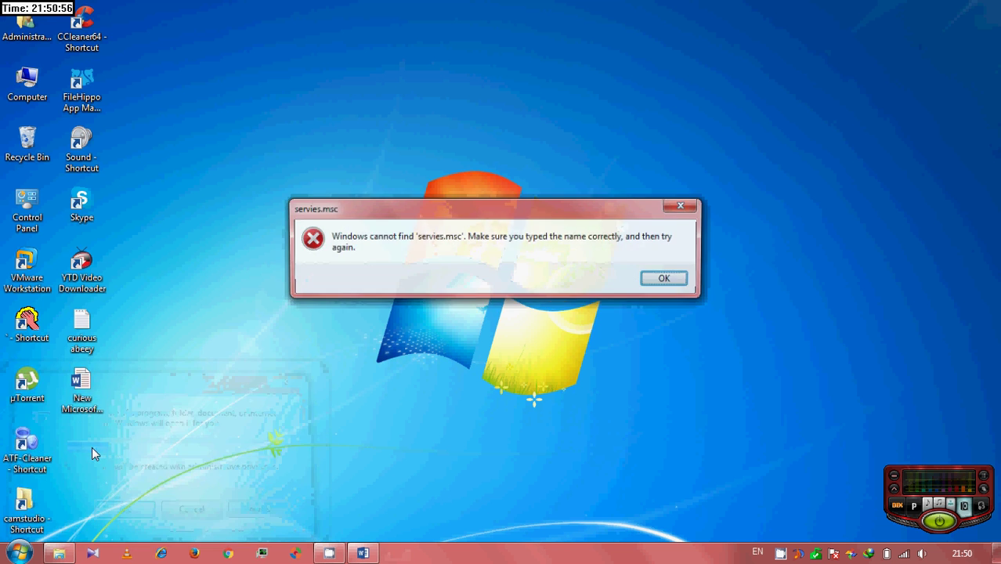
key("Return")
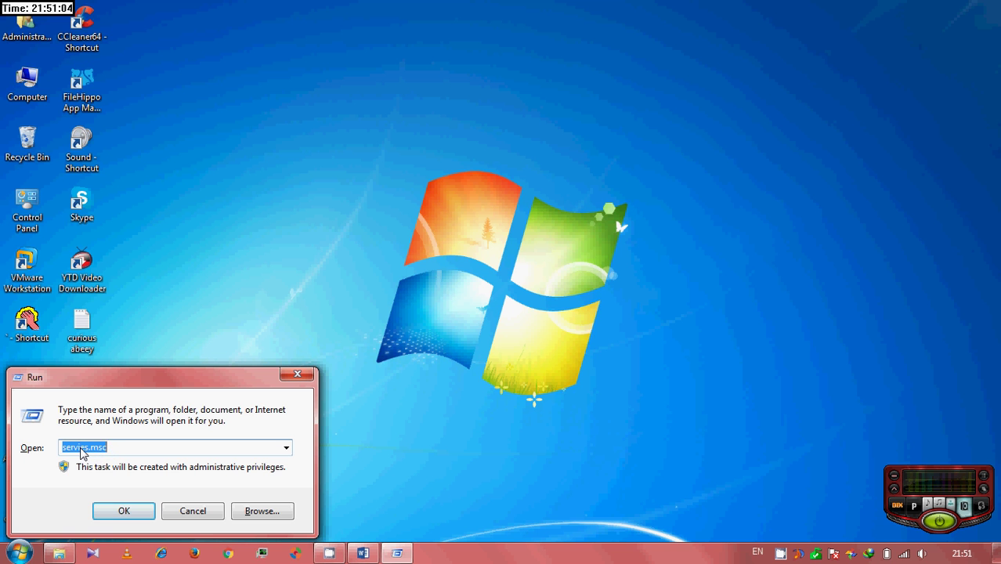
left_click(81, 452)
key("Escape")
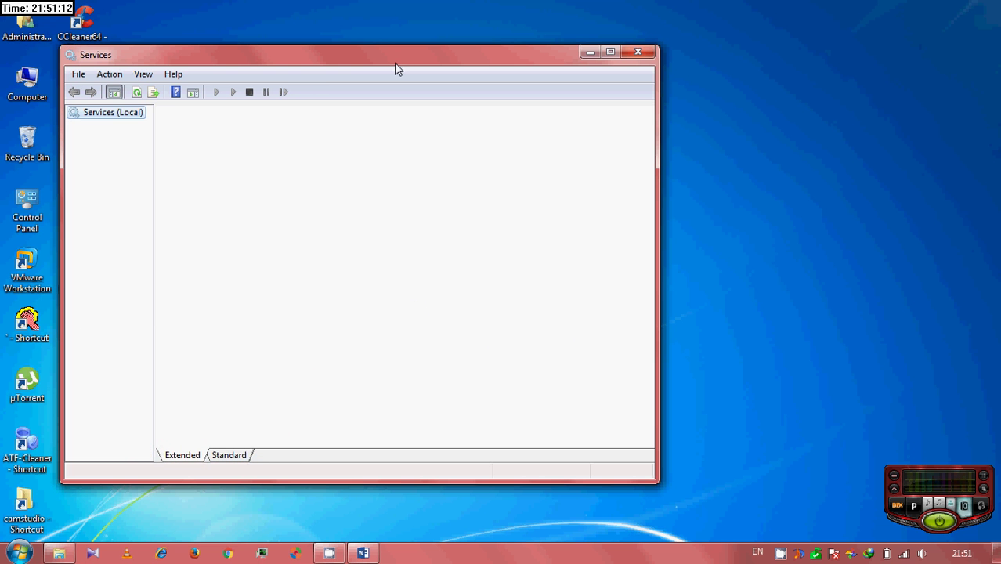
double_click(389, 65)
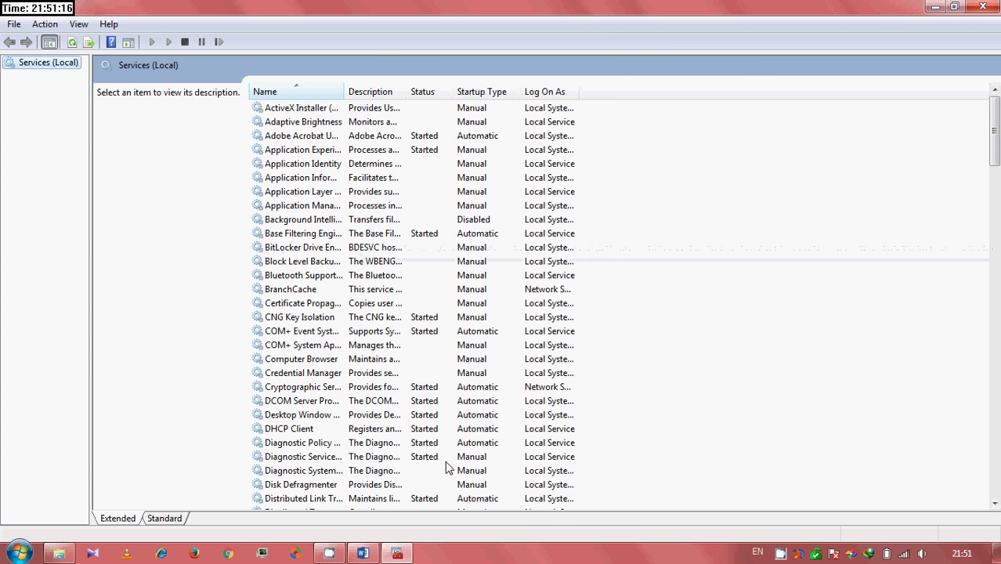
right_click(509, 554)
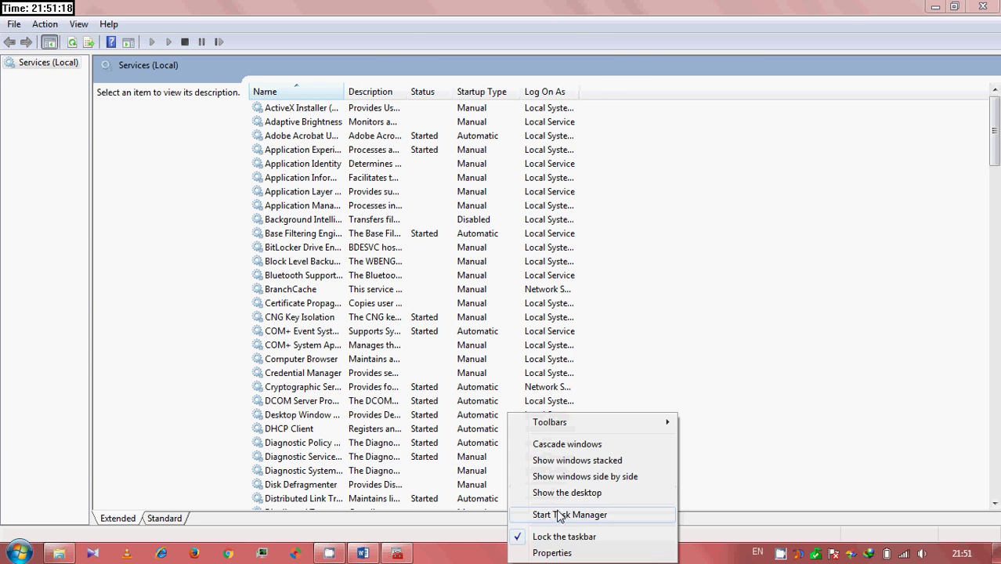
left_click(562, 514)
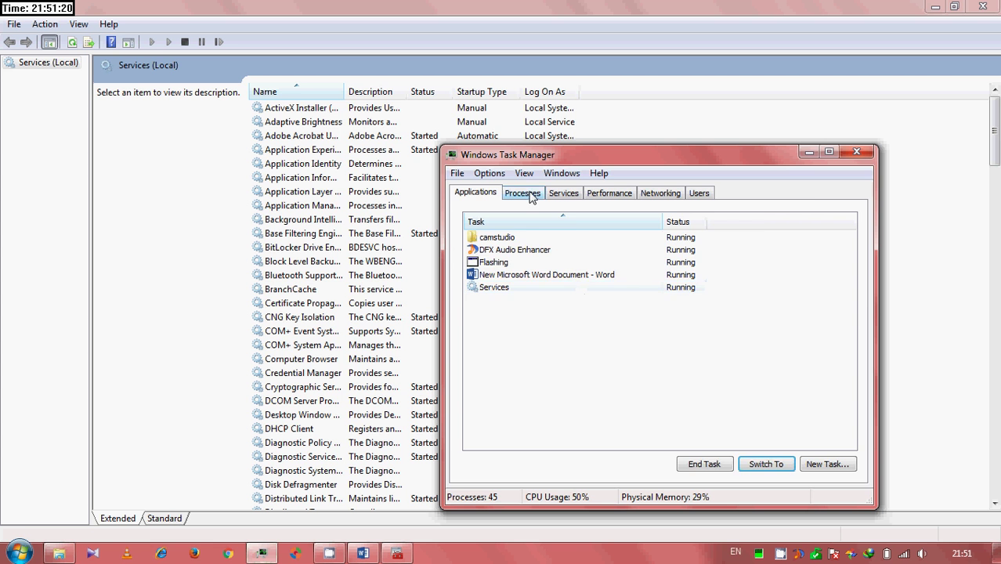
left_click(528, 194)
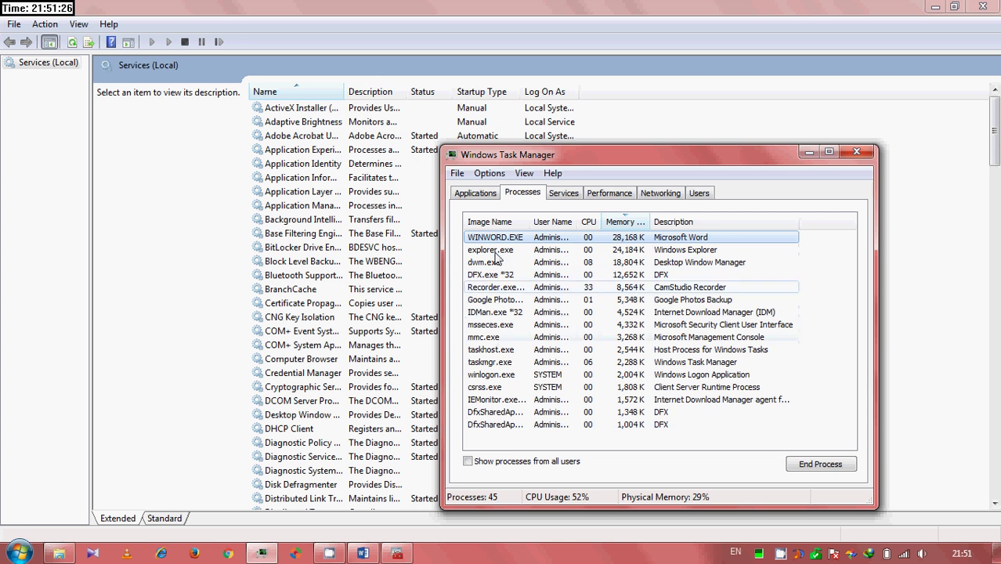
left_click(612, 196)
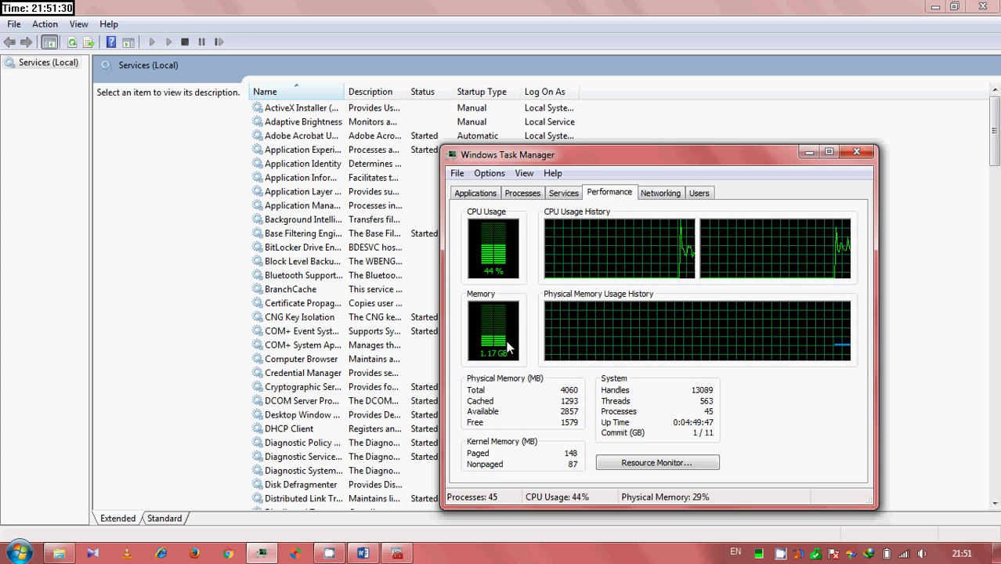
left_click(523, 193)
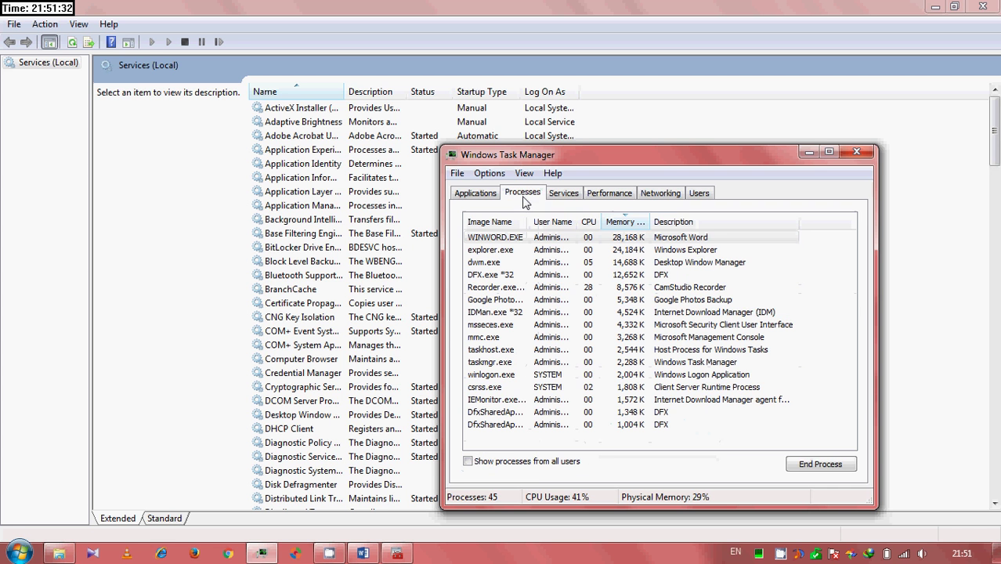
left_click(854, 155)
Step: Jump to the W services and call up the Windows Search context menu
left_click(373, 223)
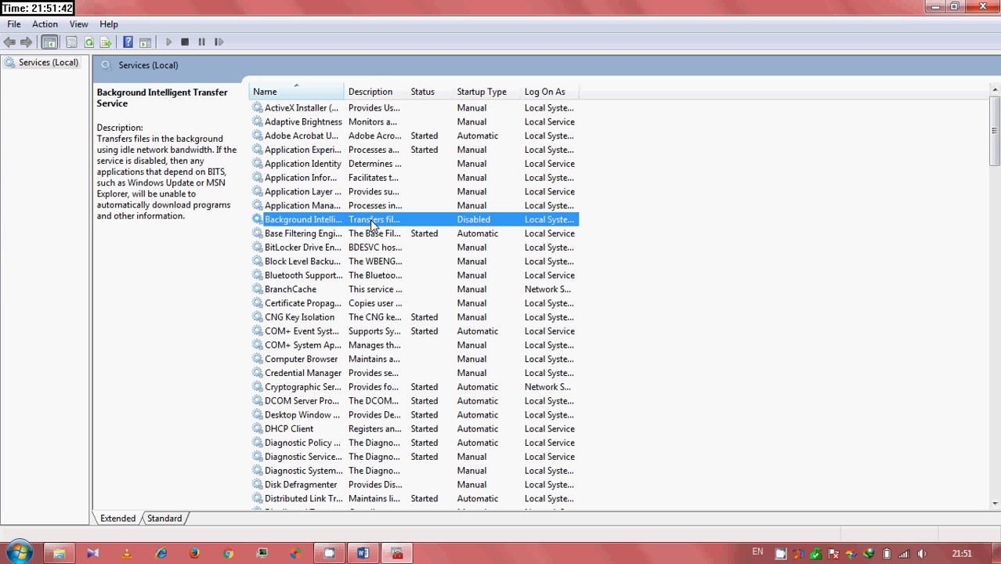
key("w")
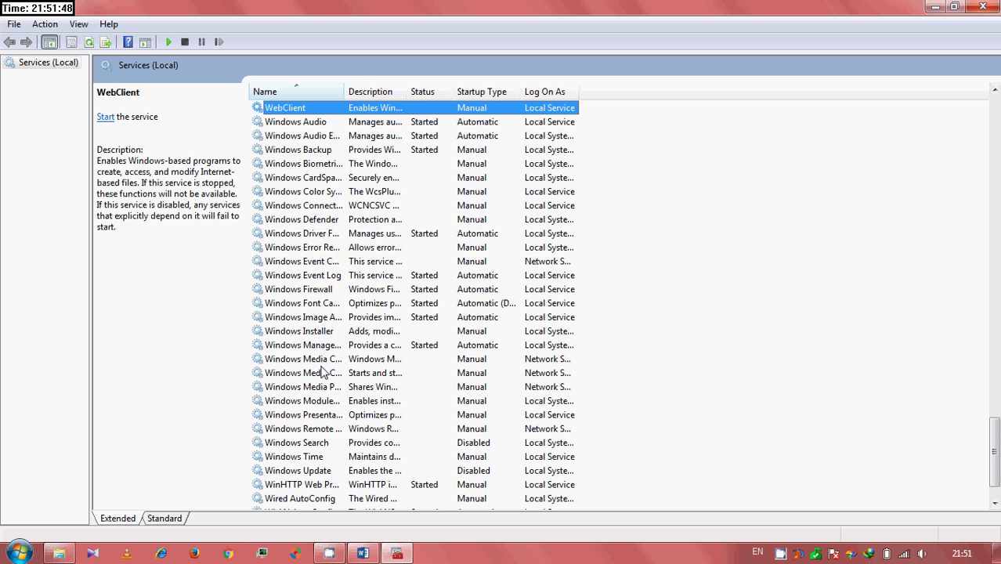
left_click(307, 445)
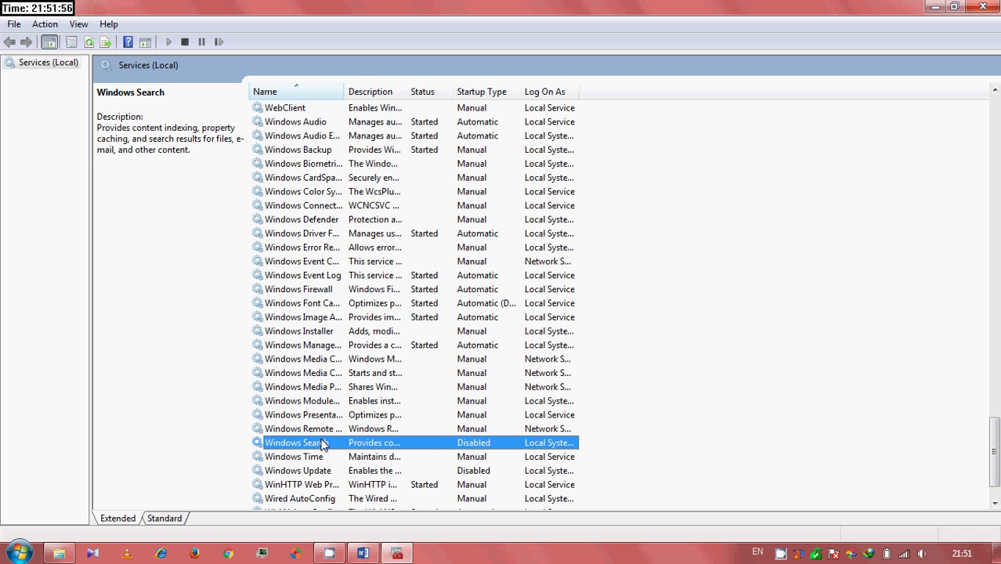
right_click(323, 444)
mouse_move(362, 361)
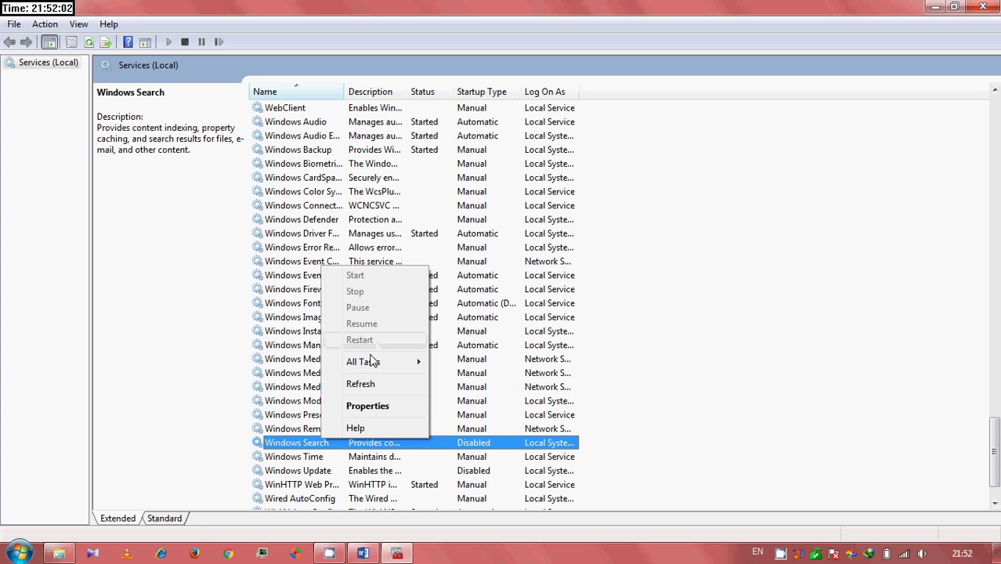
Step: Change Windows Search's startup type to Disabled in its Properties and apply it
left_click(367, 406)
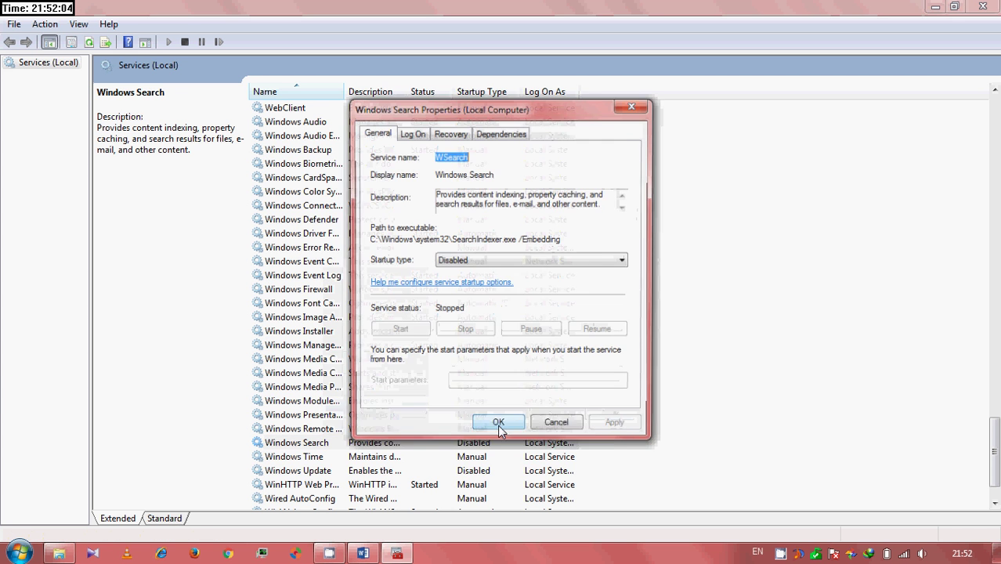
left_click(486, 260)
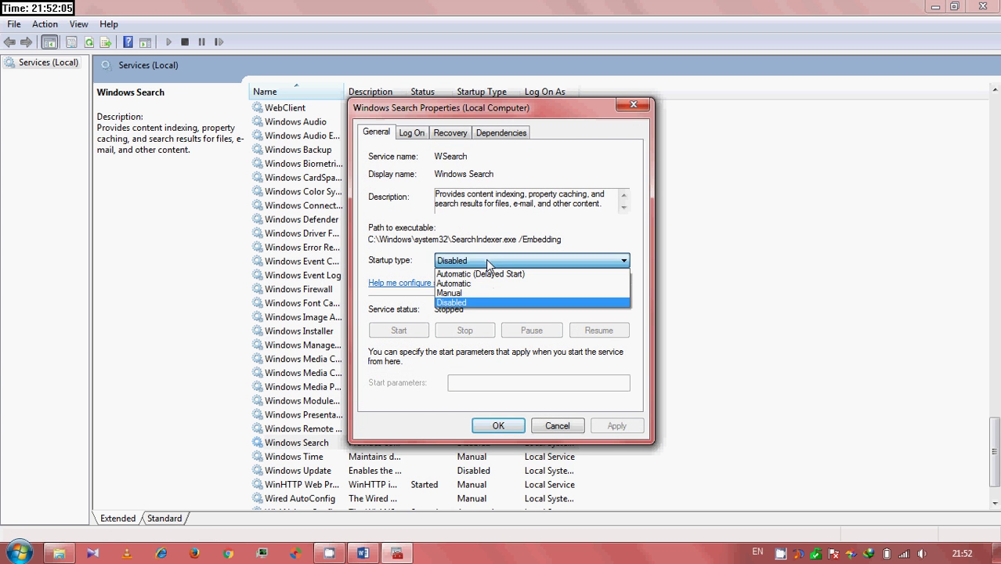
left_click(477, 304)
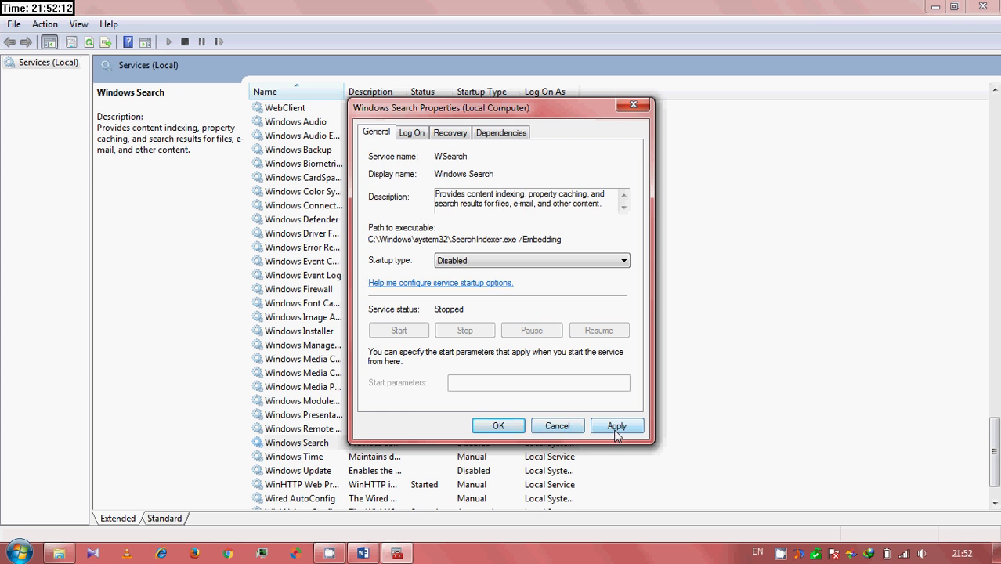
left_click(548, 433)
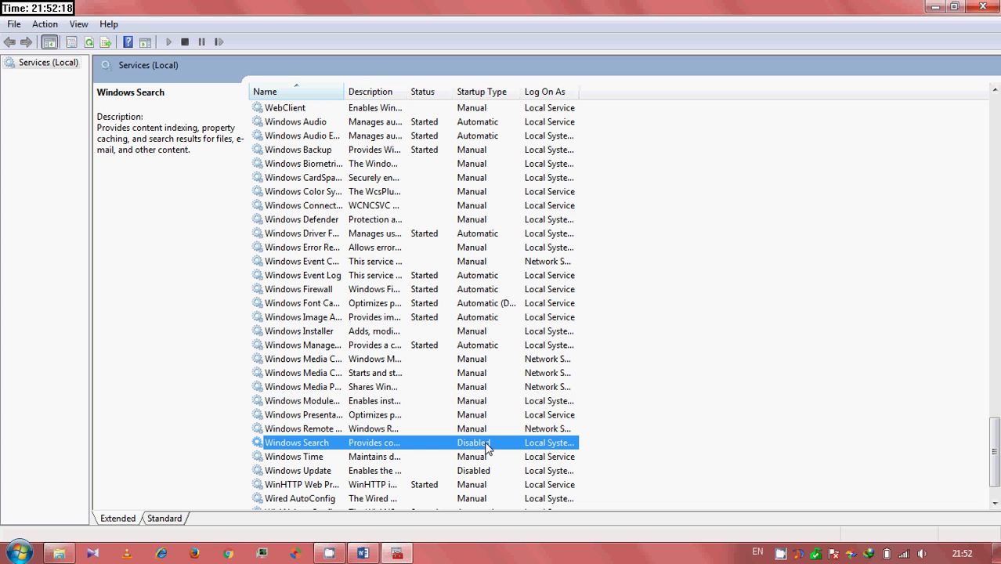
Step: Scroll the list and select Windows Update to show its description
left_click_drag(994, 454, 996, 463)
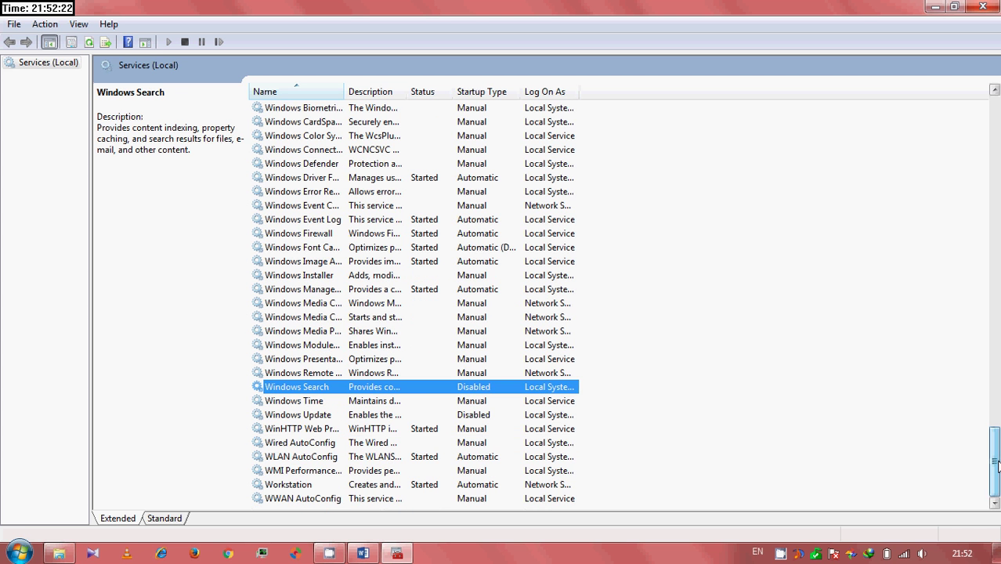
left_click(297, 416)
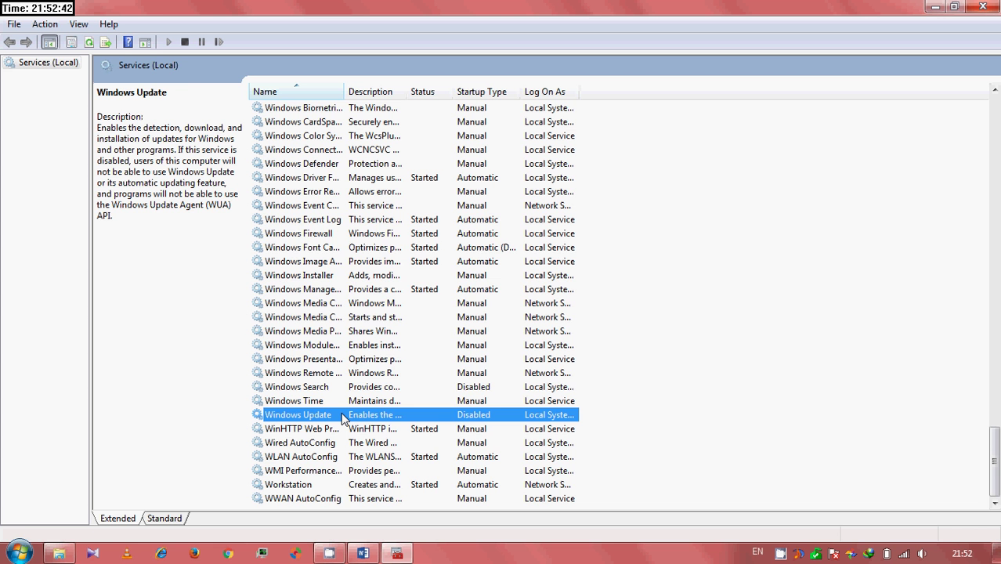
right_click(342, 417)
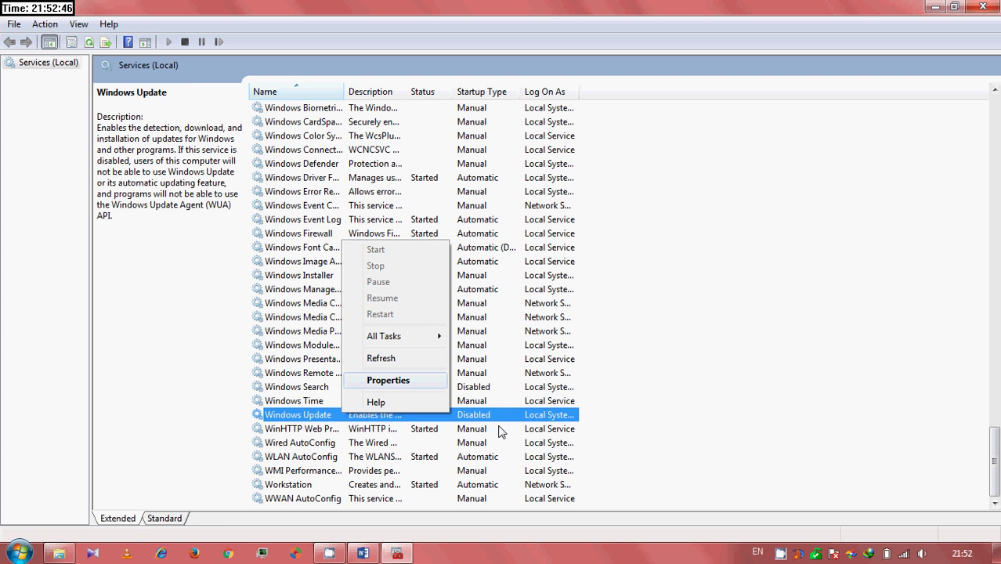
left_click(387, 382)
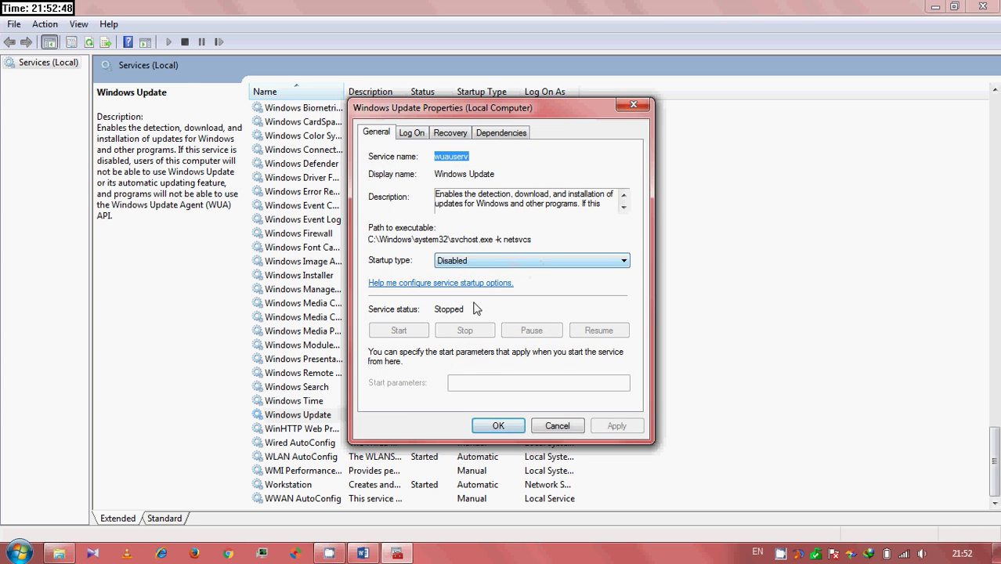
left_click(567, 429)
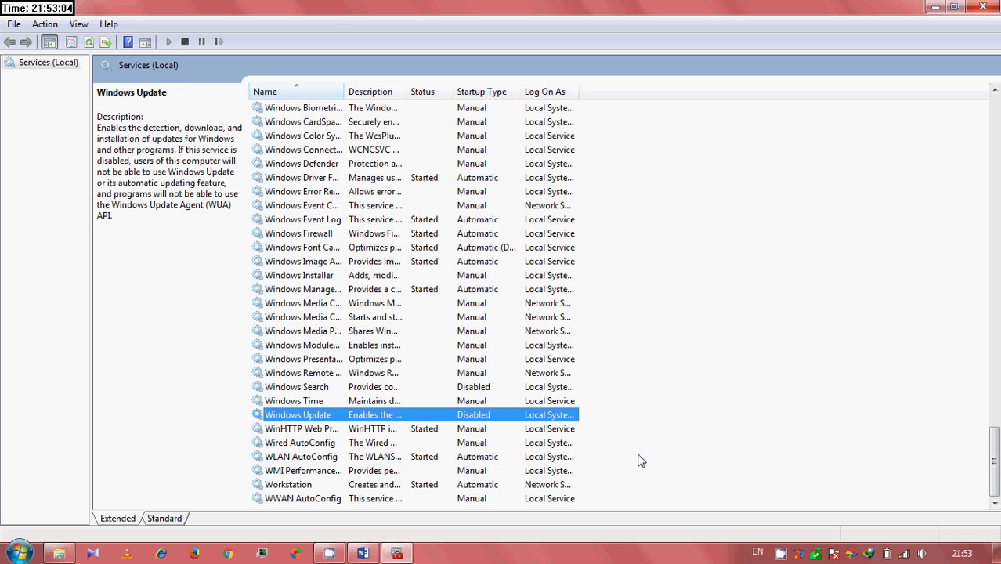
left_click_drag(992, 455, 993, 321)
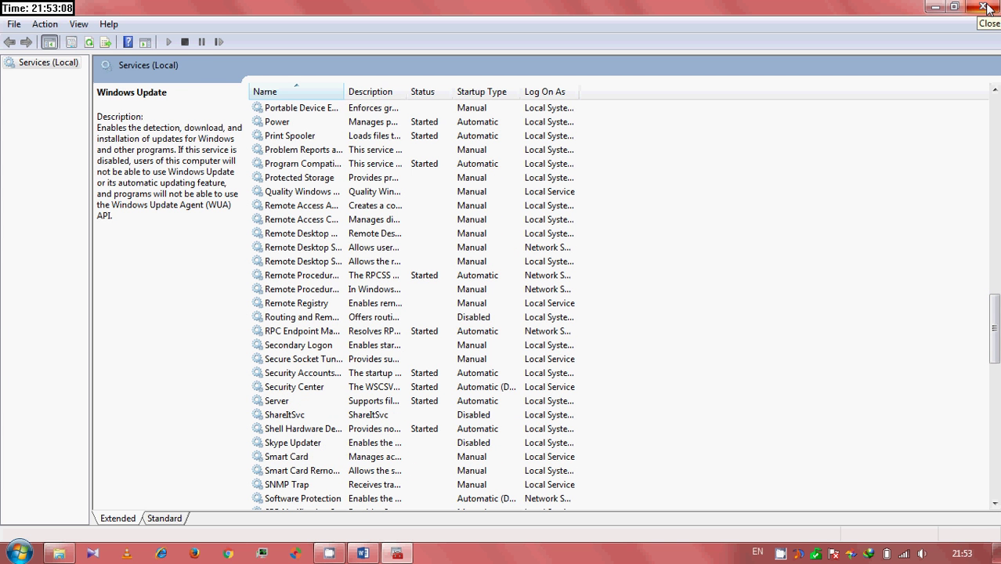
Step: Close Services and start Task Manager from the taskbar menu
left_click(983, 7)
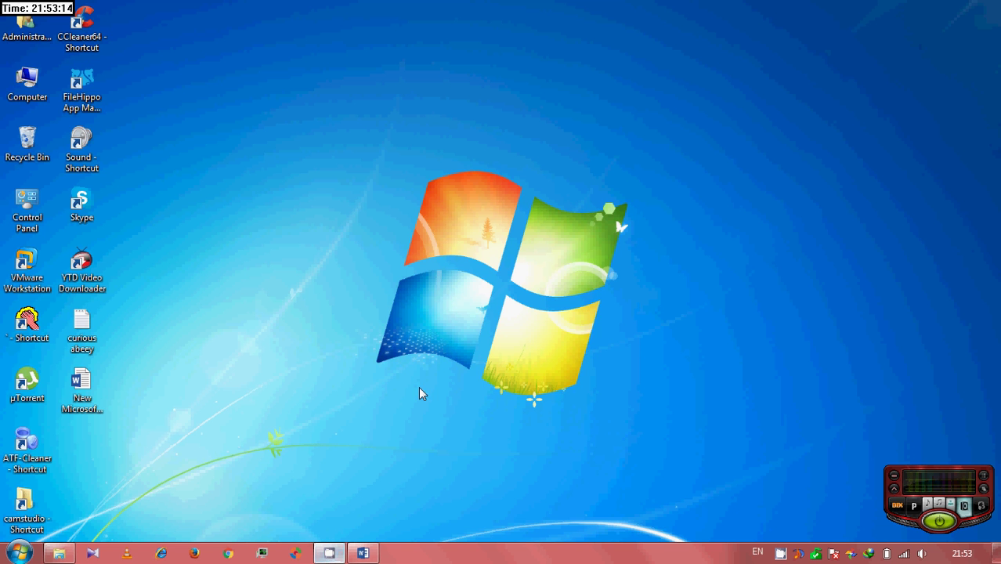
left_click(363, 554)
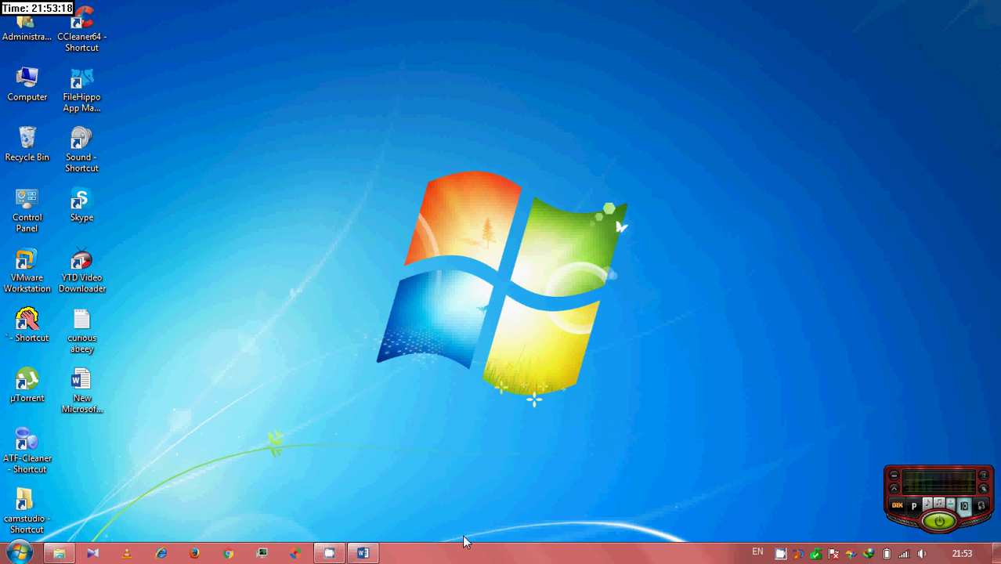
right_click(463, 557)
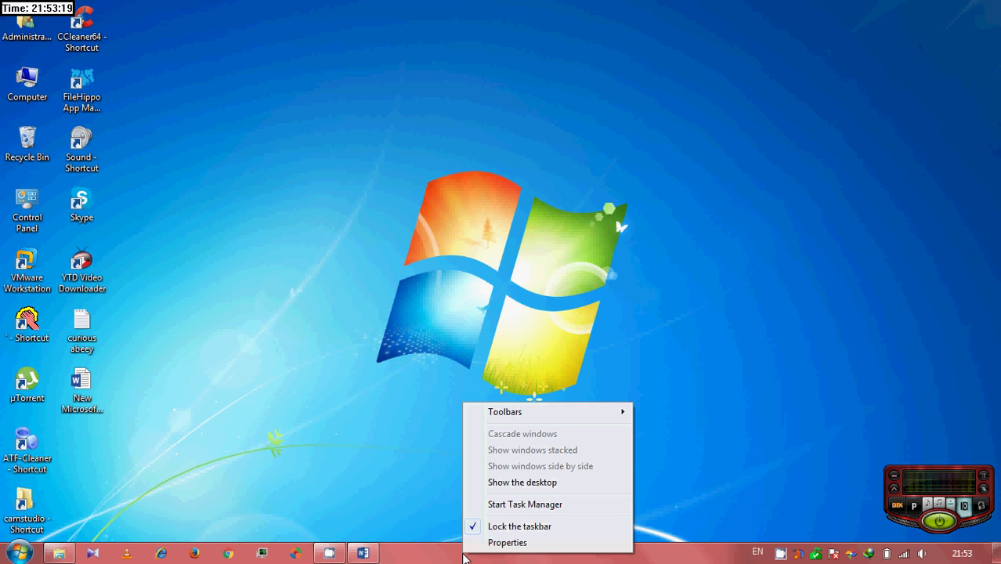
left_click(504, 508)
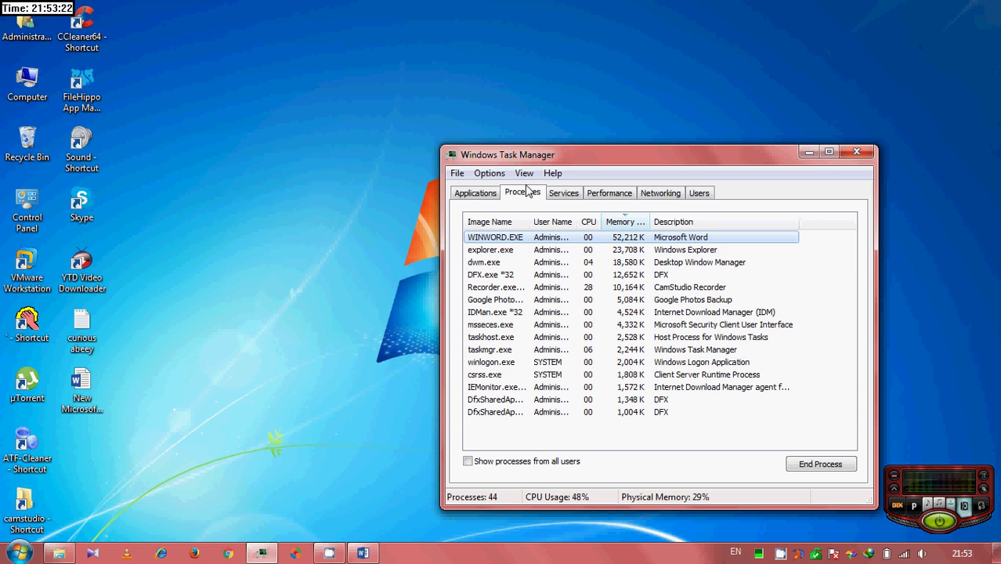
Step: Select the dwm.exe and DFX.exe *32 processes on the Processes tab
left_click(492, 263)
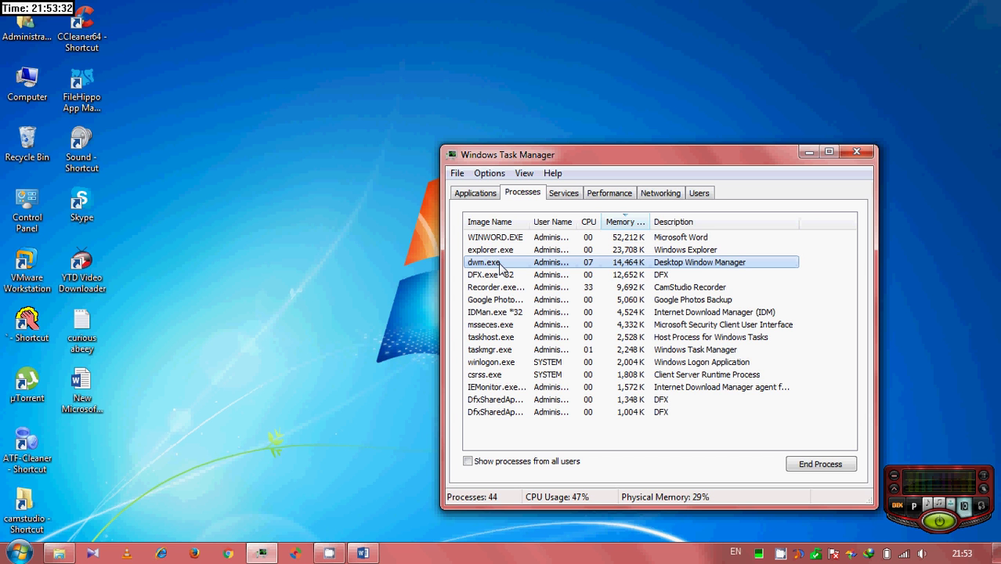
left_click(503, 437)
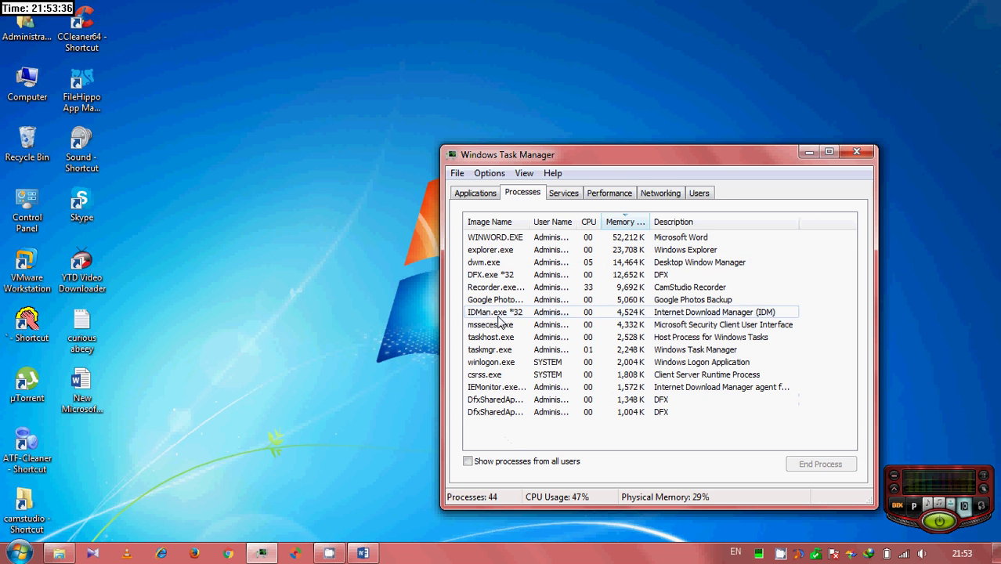
left_click(498, 276)
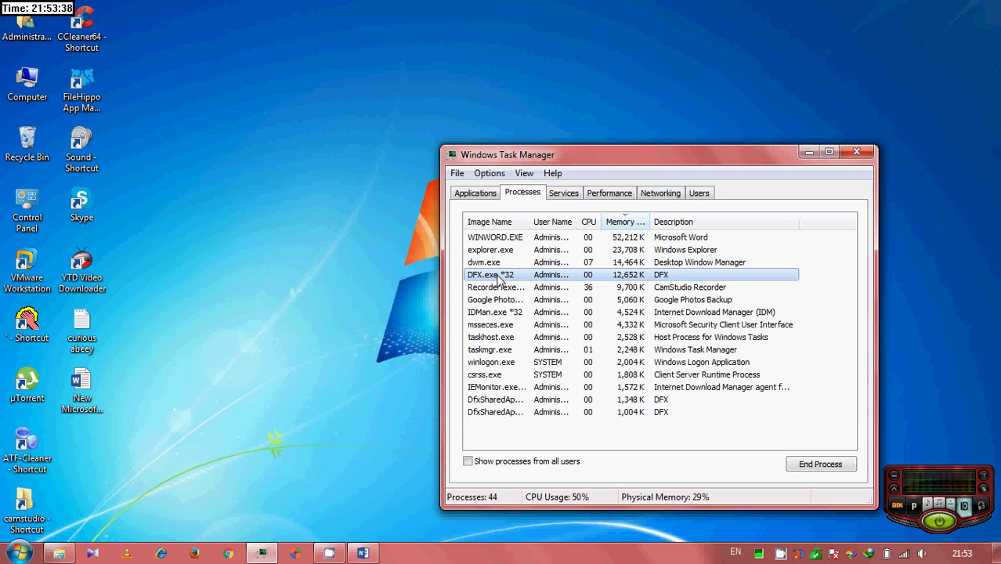
right_click(498, 280)
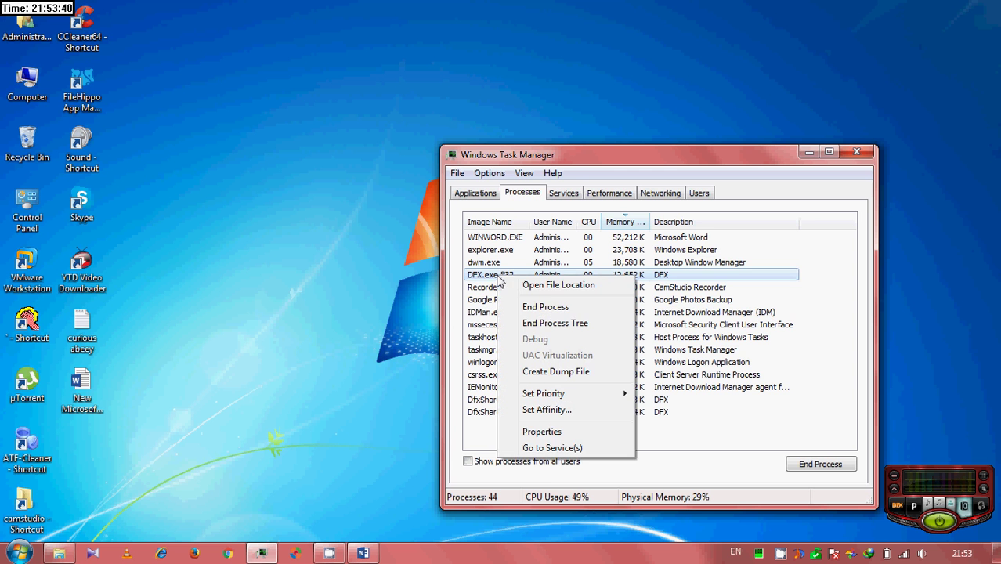
left_click(545, 448)
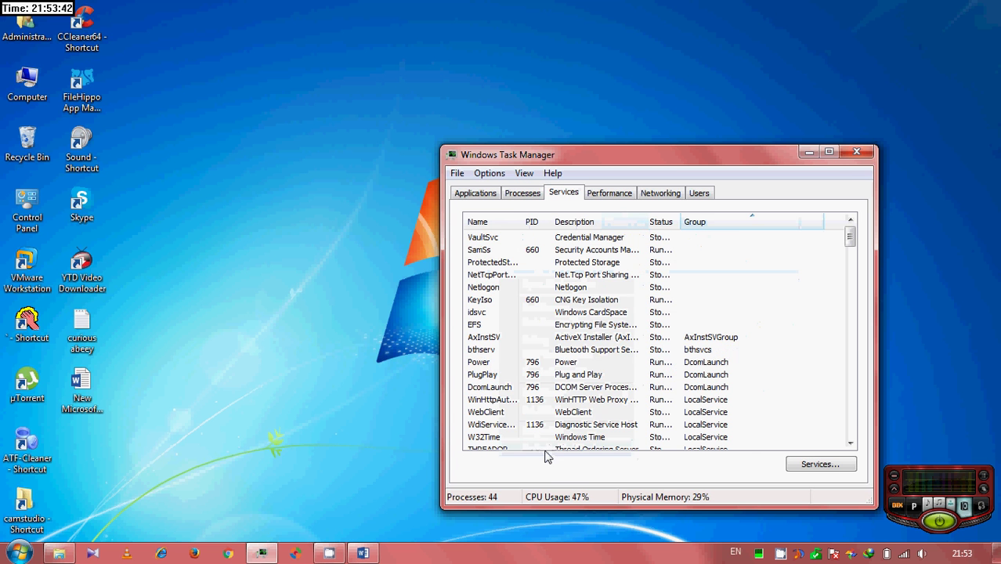
mouse_move(850, 240)
left_mouse_down()
mouse_move(852, 441)
mouse_move(851, 223)
left_mouse_up()
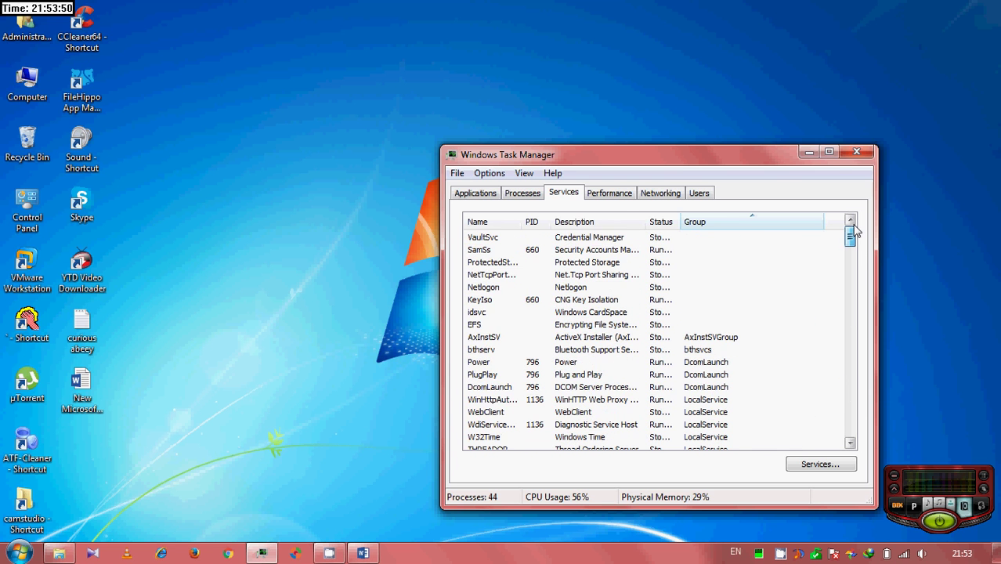
left_click(515, 197)
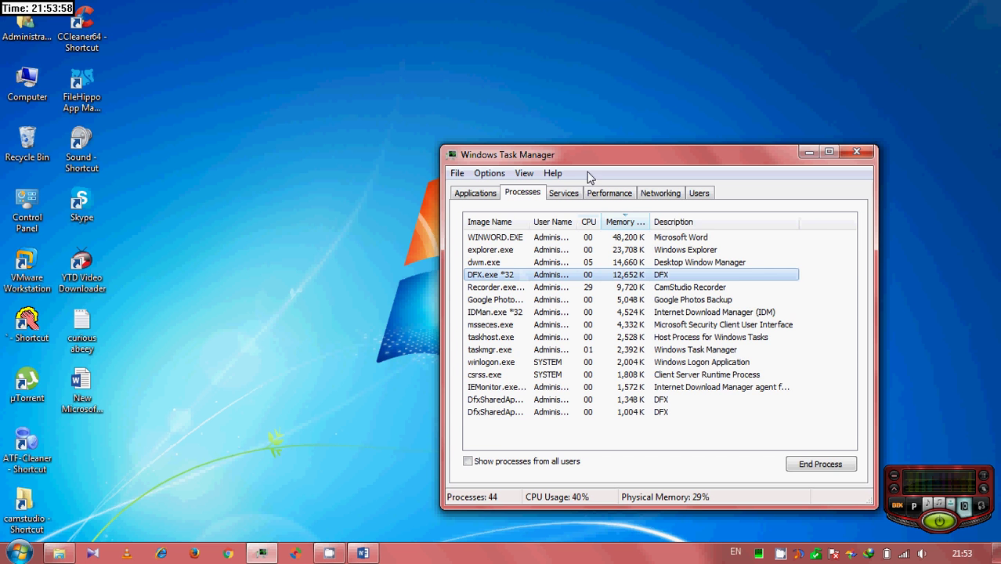
left_click(563, 192)
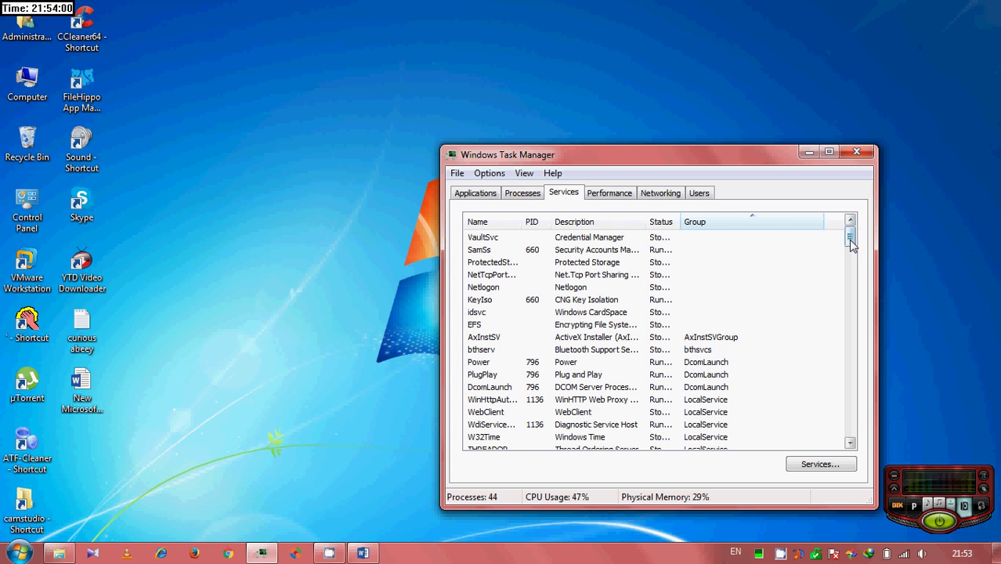
left_click_drag(850, 236, 852, 428)
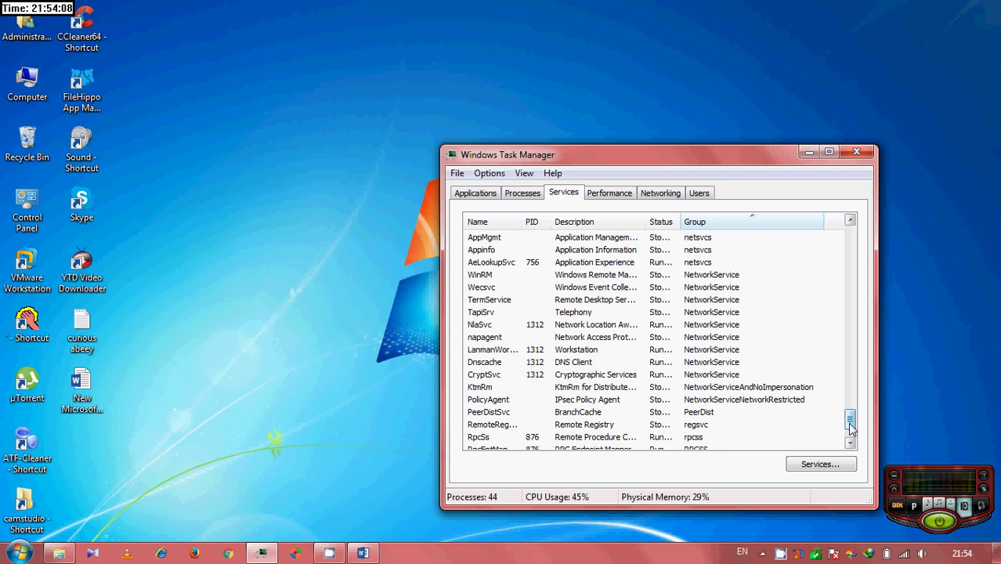
left_click_drag(851, 427, 850, 298)
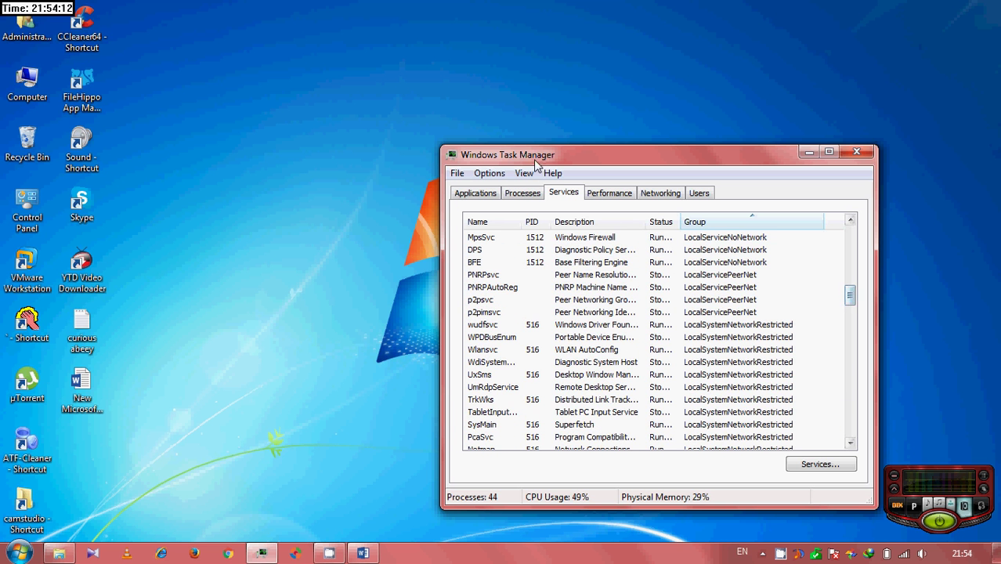
left_click(530, 194)
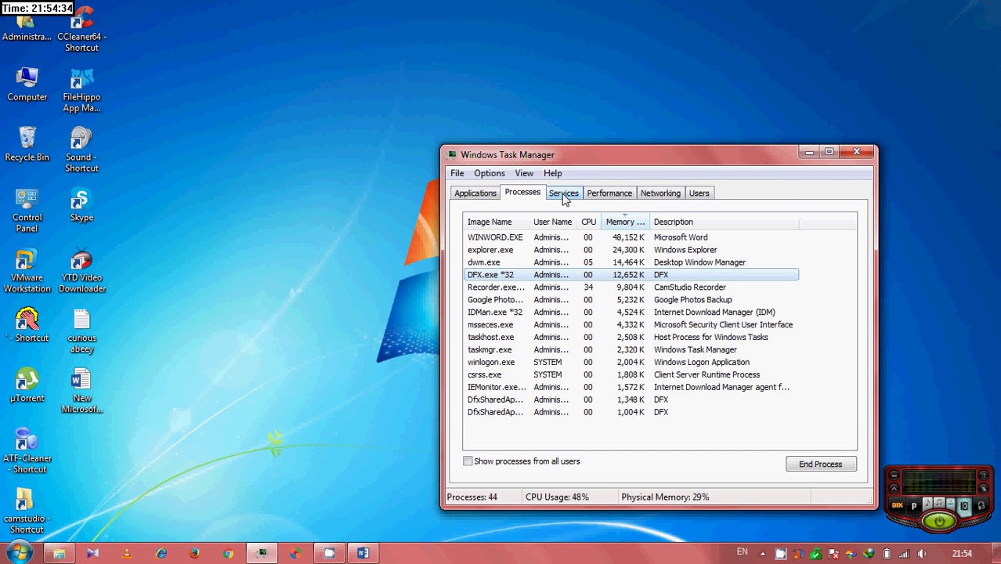
Step: Close Task Manager and scroll through the svchost RAM note in Word
left_click(856, 154)
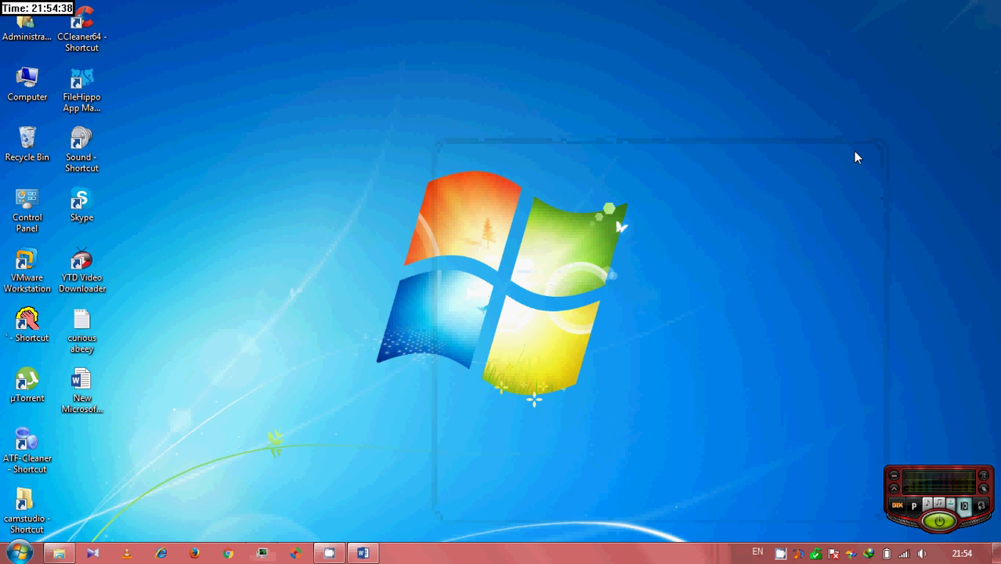
mouse_move(362, 552)
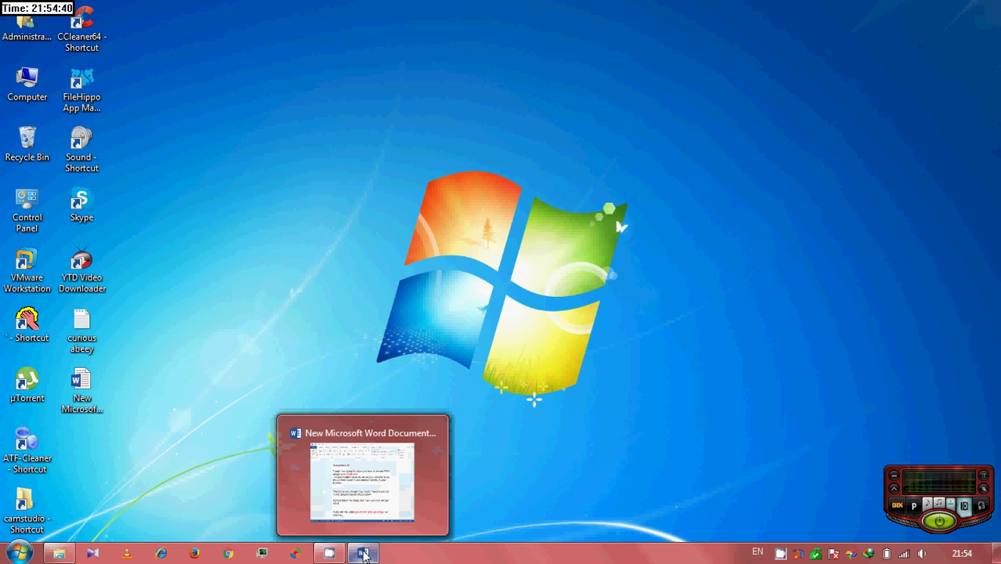
left_click(362, 474)
left_click(657, 418)
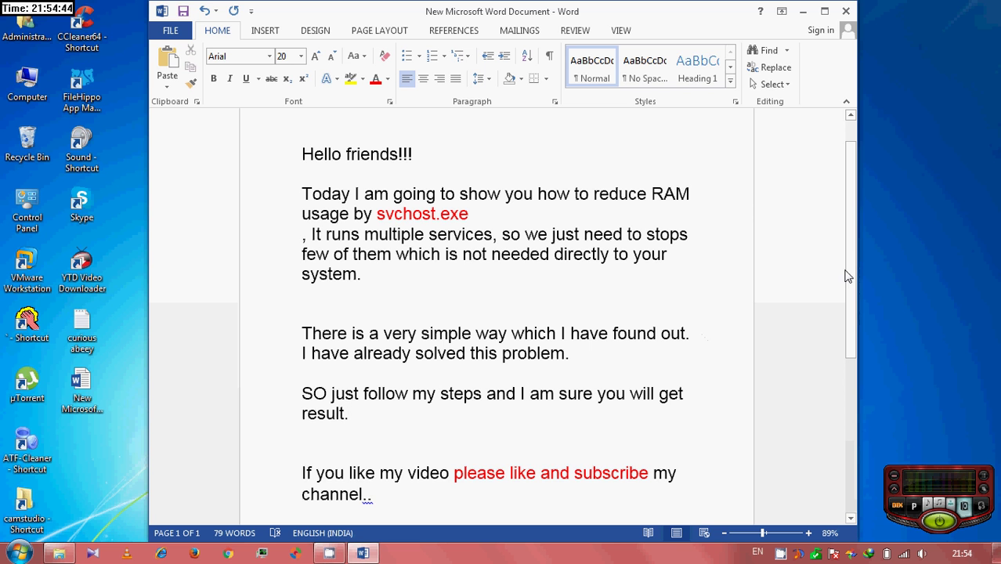
left_click_drag(848, 224, 849, 268)
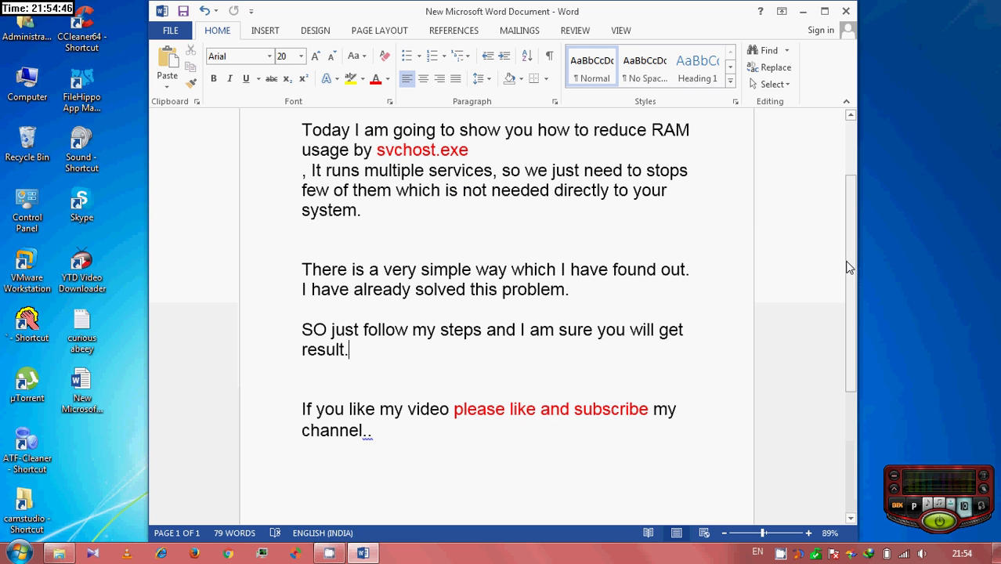